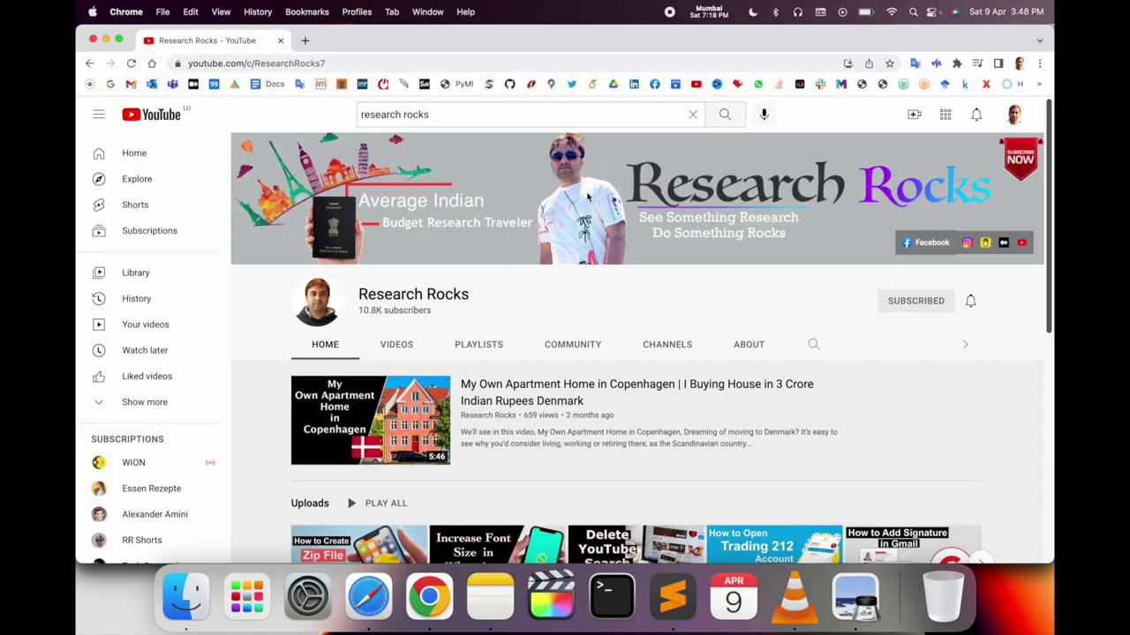
# Step: Search Google for "Ginger Grammar" in a new tab and open Ginger Software's Free Grammar Checker Online page
pyautogui.click(305, 41)
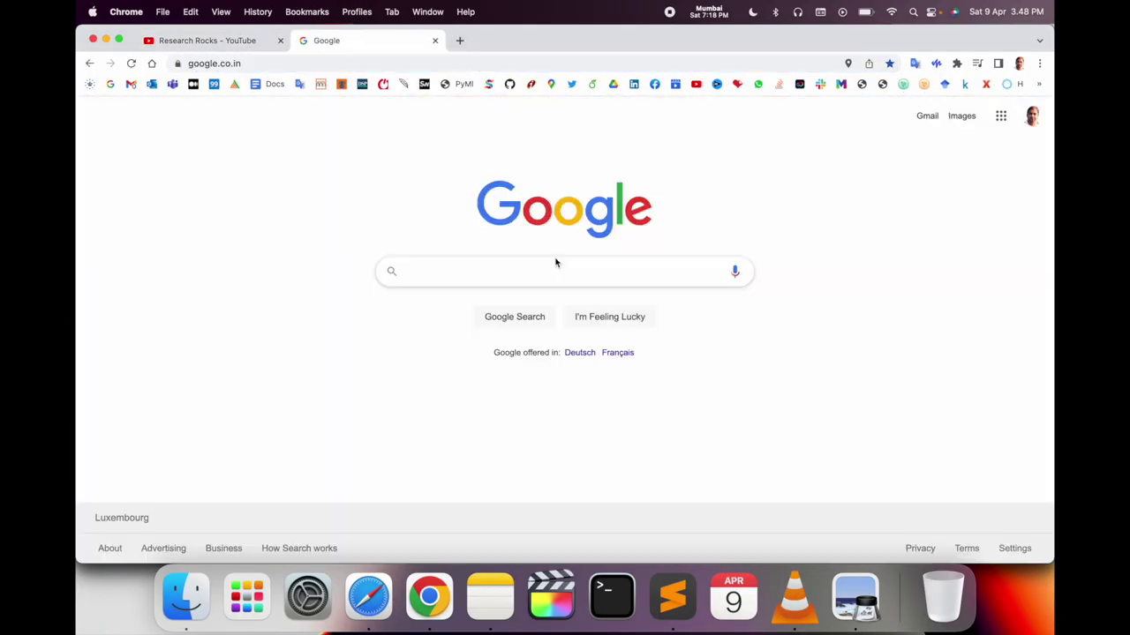
pyautogui.write('Ginger Grammar')
pyautogui.press('Return')
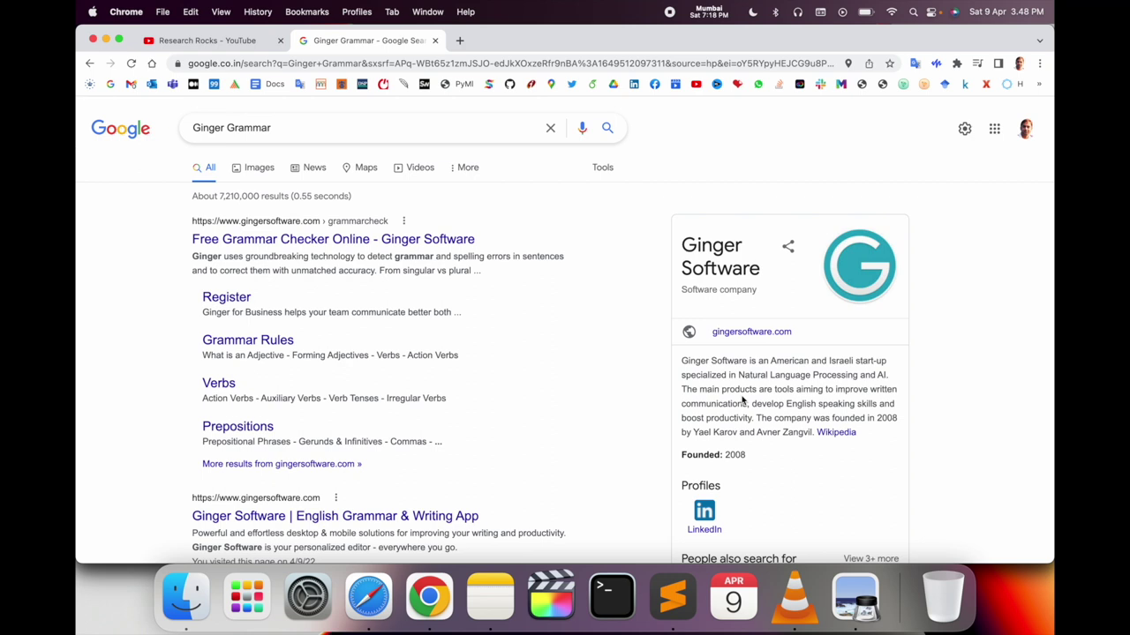
pyautogui.click(338, 246)
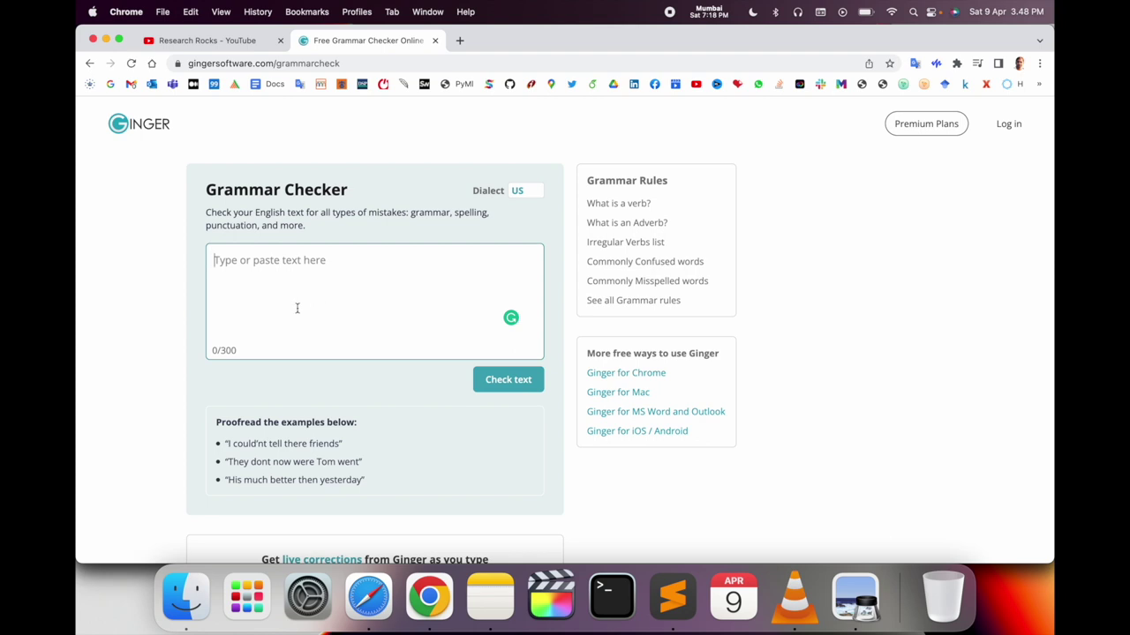
# Step: Bring the prepared "Write with Confidence, With Ginger, the AI-powered writing assistant" paragraph from Sublime Text into the Grammar Checker and check it
pyautogui.moveTo(224, 347); pyautogui.dragTo(212, 350)
pyautogui.scroll(-2, 274, 332)
pyautogui.click(281, 222)
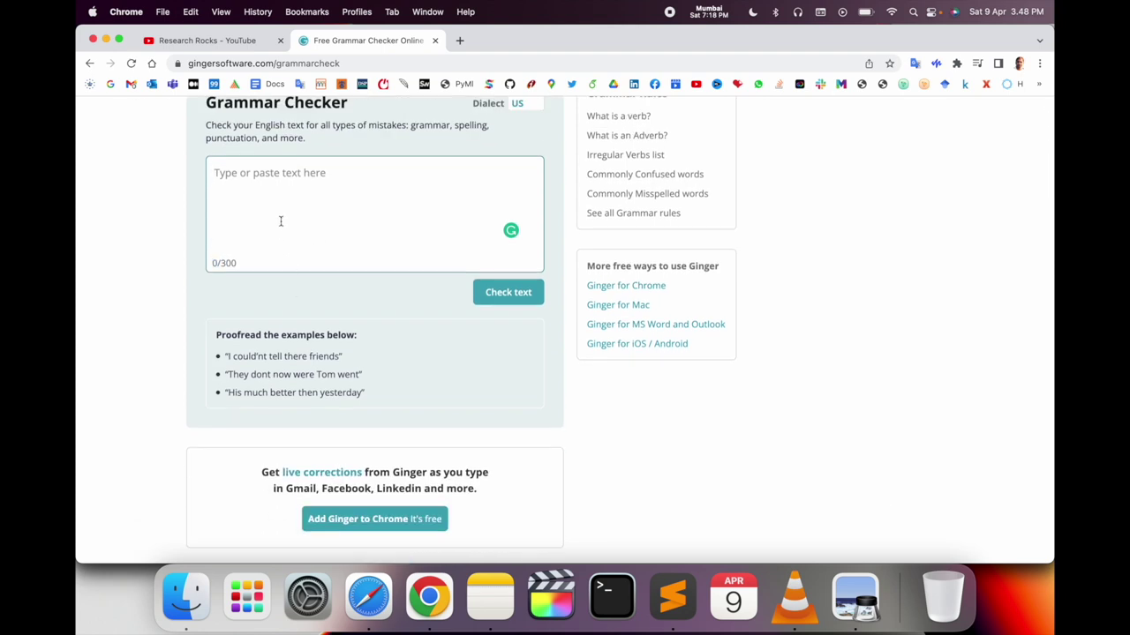
pyautogui.click(673, 597)
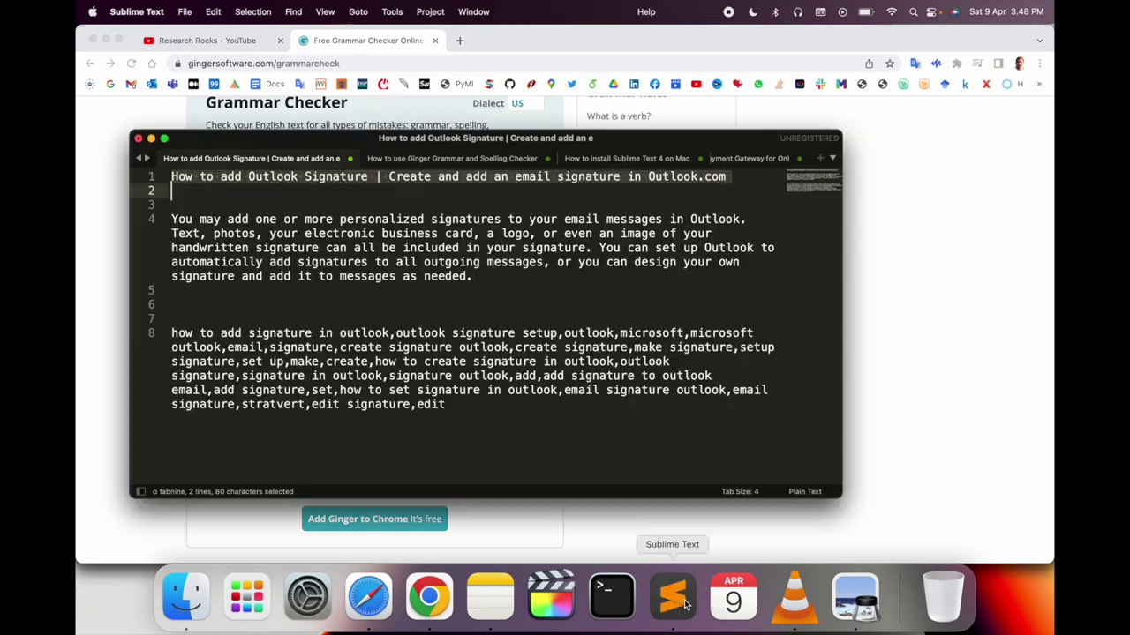
pyautogui.press('super+Tab')
pyautogui.write('Write with Confidence, With Ginger, the AI-powered writing assistant, correct your texts, improve your style and boost your creativity. Premium Version gives you so much more but the free version checks your Grammar and spelling limited to a weekly quota but still very useful.')
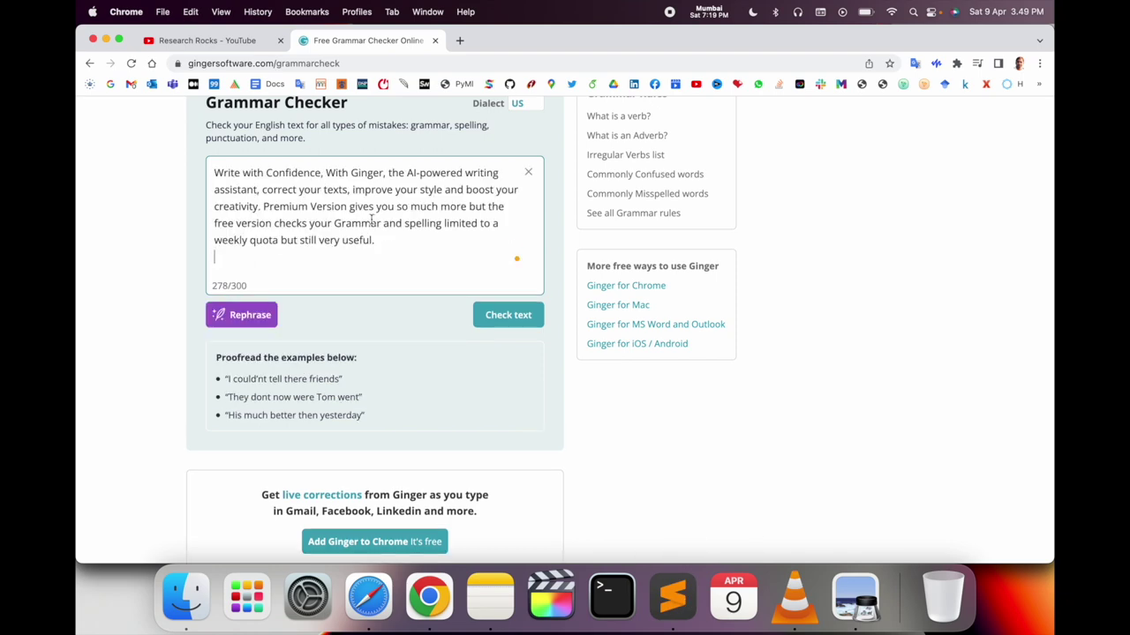
pyautogui.click(500, 316)
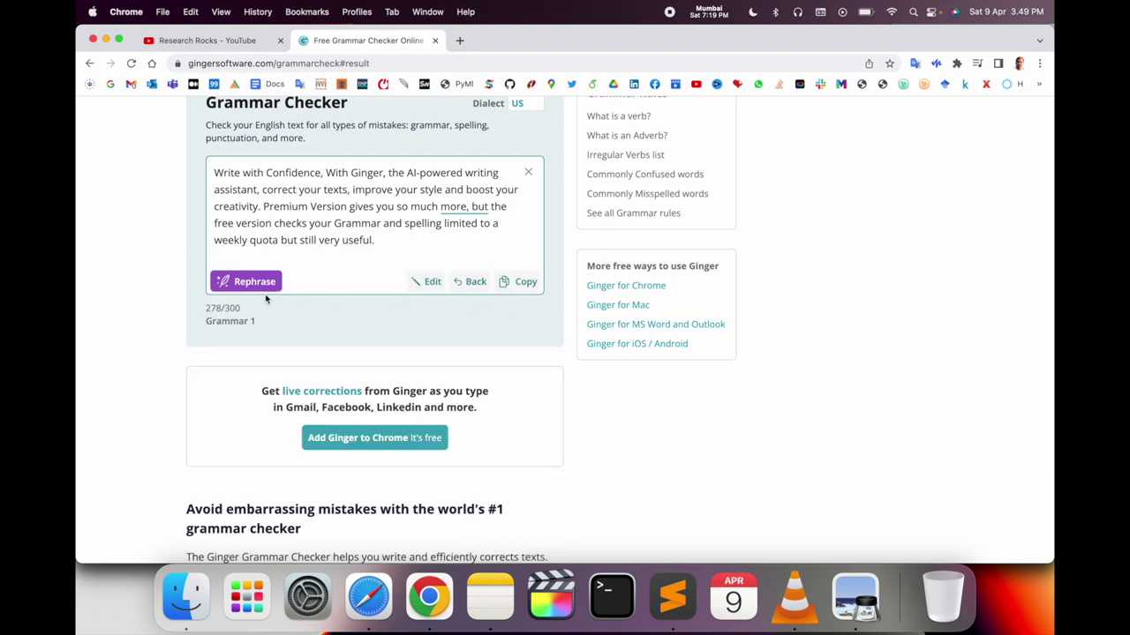
# Step: Review the underlined grammar correction in the checked text and keep the suggestion "more, but"
pyautogui.moveTo(472, 207)
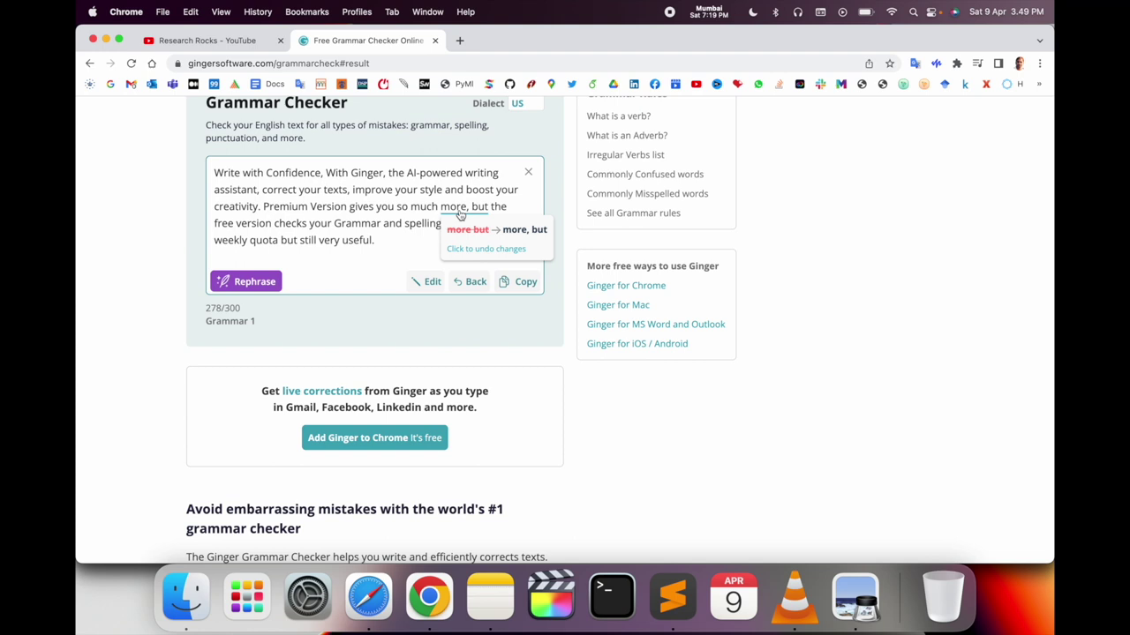
pyautogui.click(459, 215)
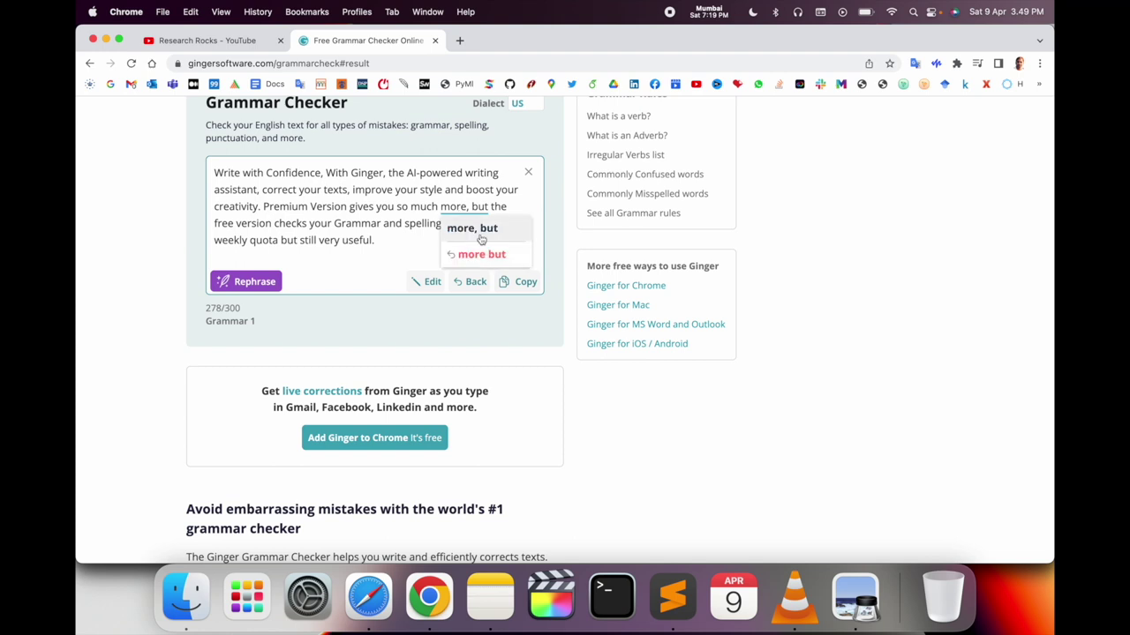
pyautogui.click(481, 236)
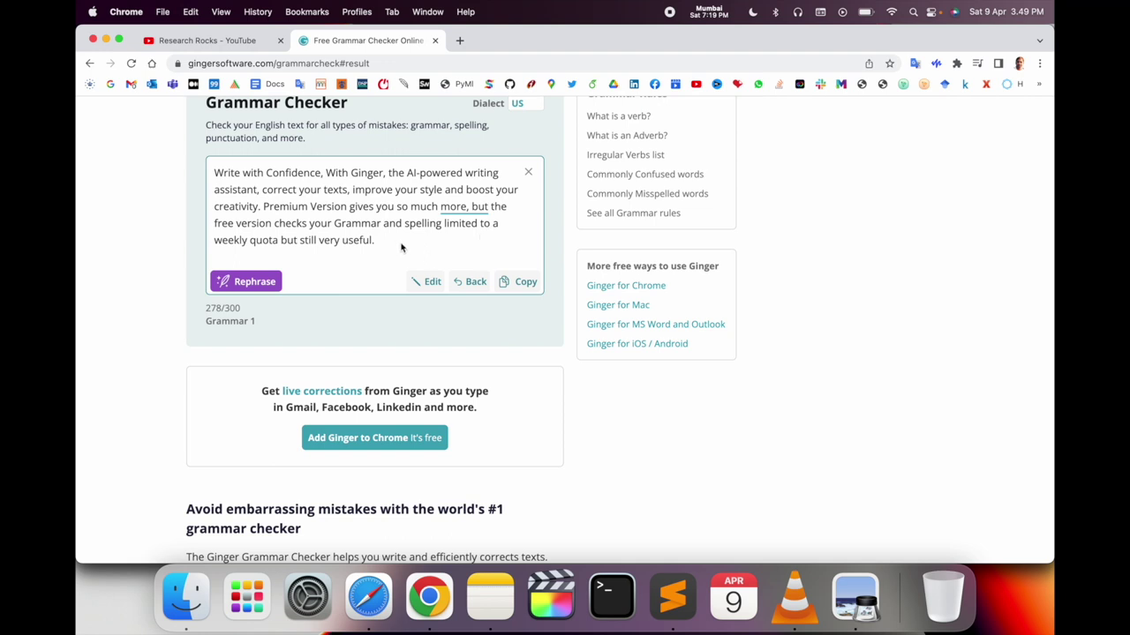
pyautogui.doubleClick(231, 308)
# Step: Add the Grammar and Spelling checker by Ginger extension to Chrome and close the installation-complete page
pyautogui.click(374, 439)
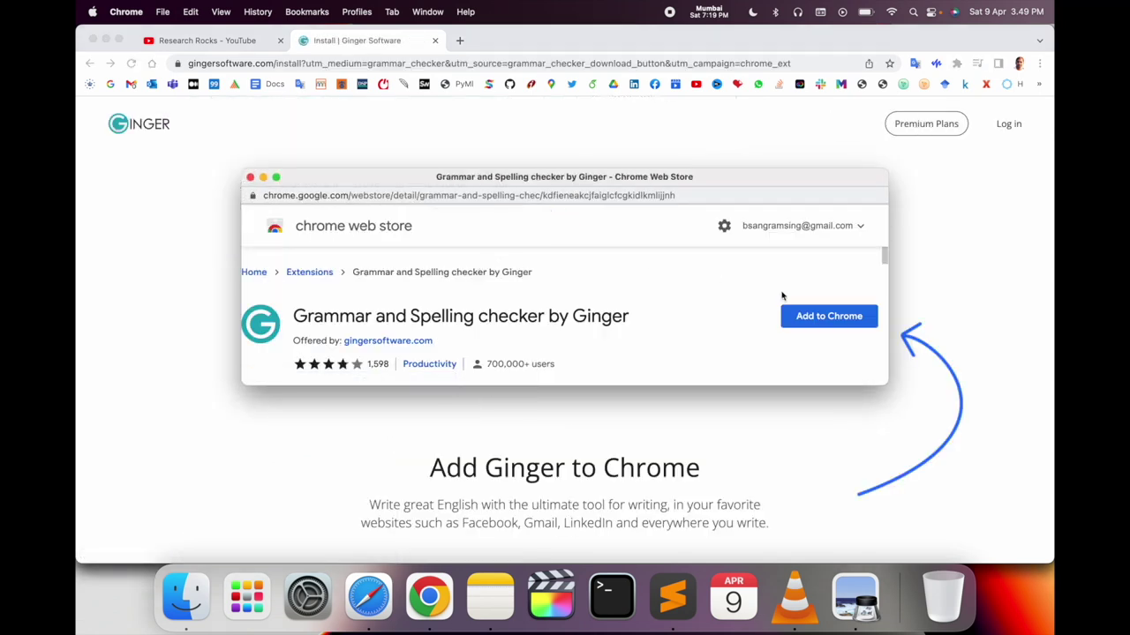
pyautogui.click(818, 320)
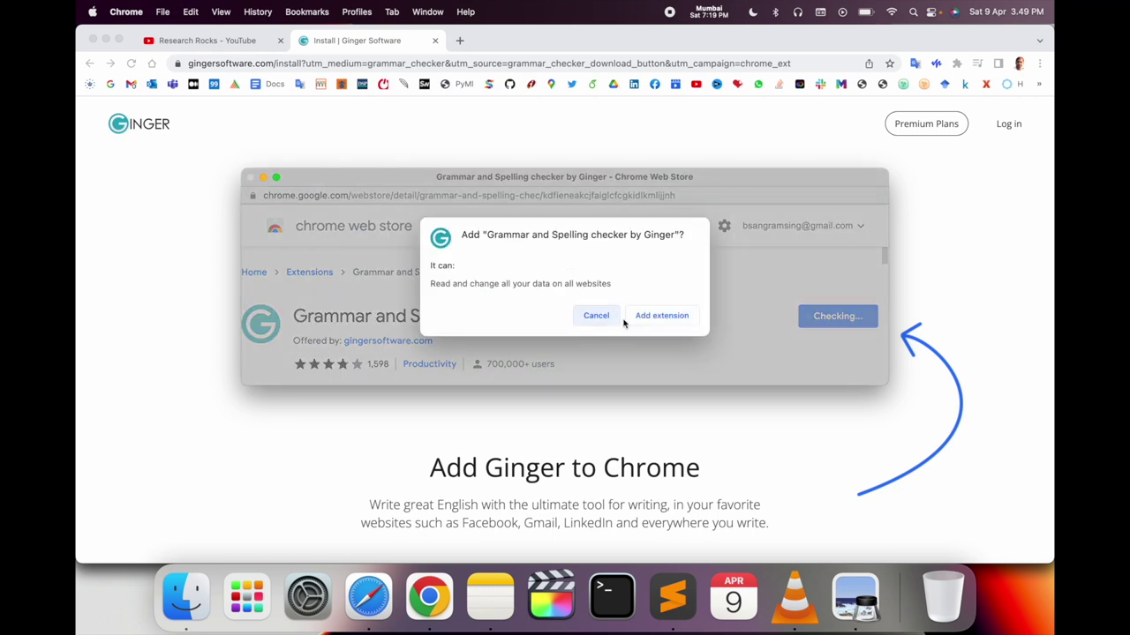
pyautogui.click(639, 319)
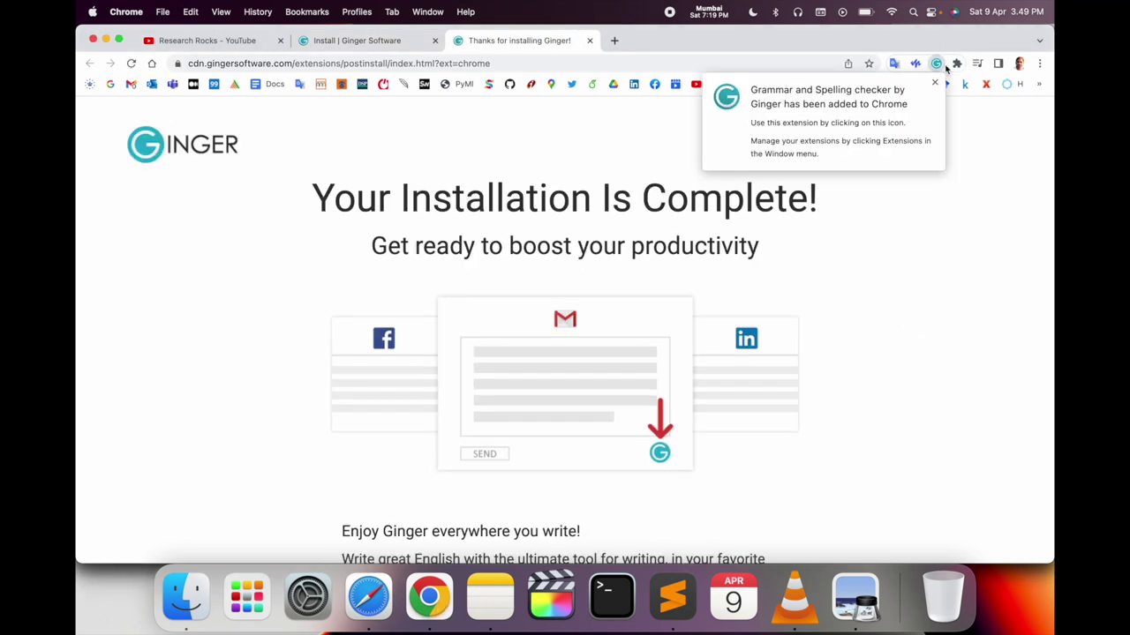
pyautogui.click(590, 40)
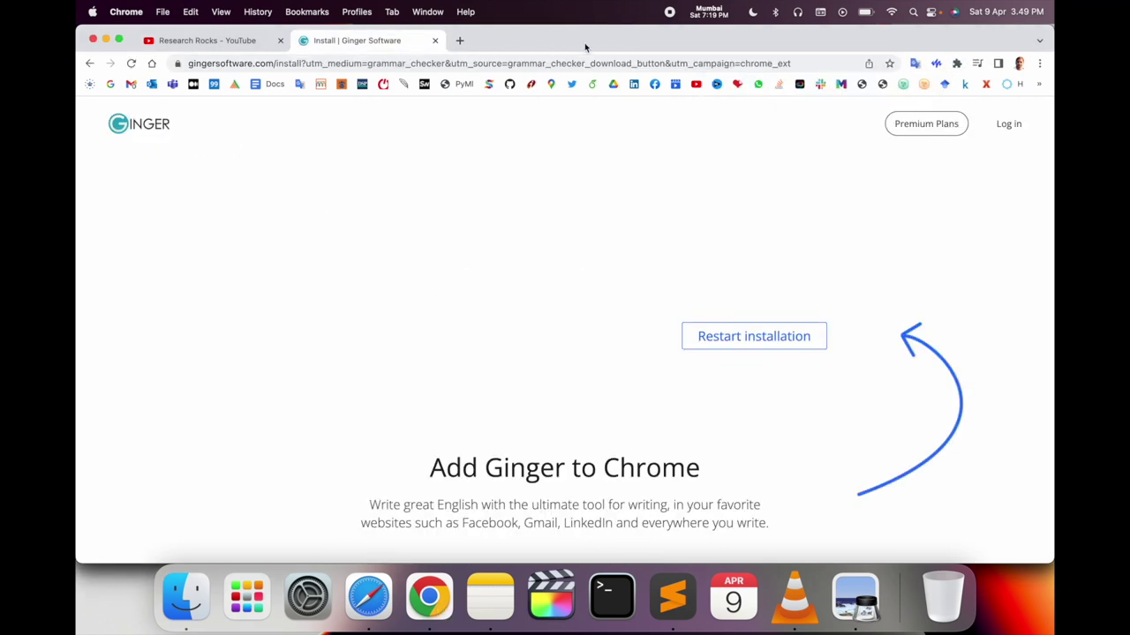
# Step: Return to the Grammar Checker page and read through its feature descriptions and correction examples
pyautogui.click(89, 63)
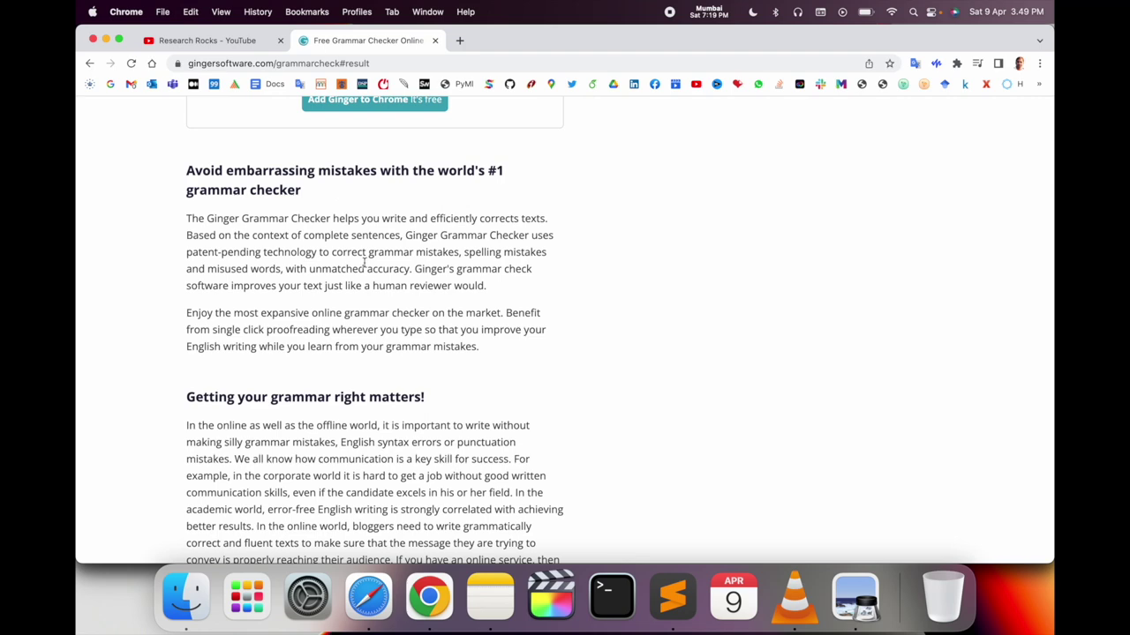
pyautogui.scroll(-8, 364, 262)
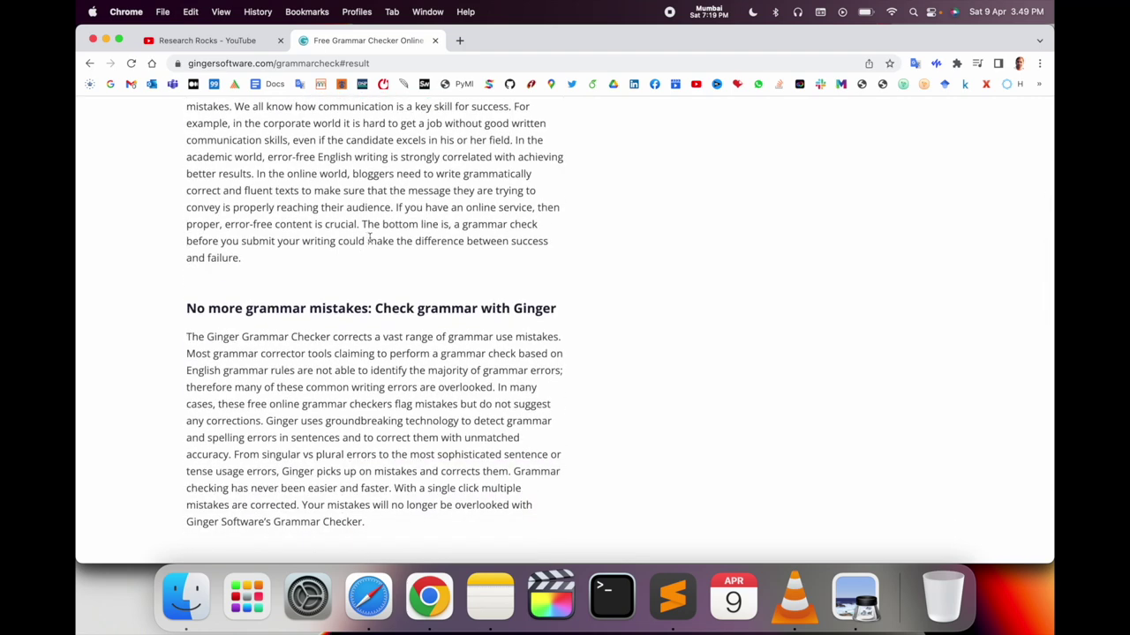
pyautogui.scroll(-9, 370, 238)
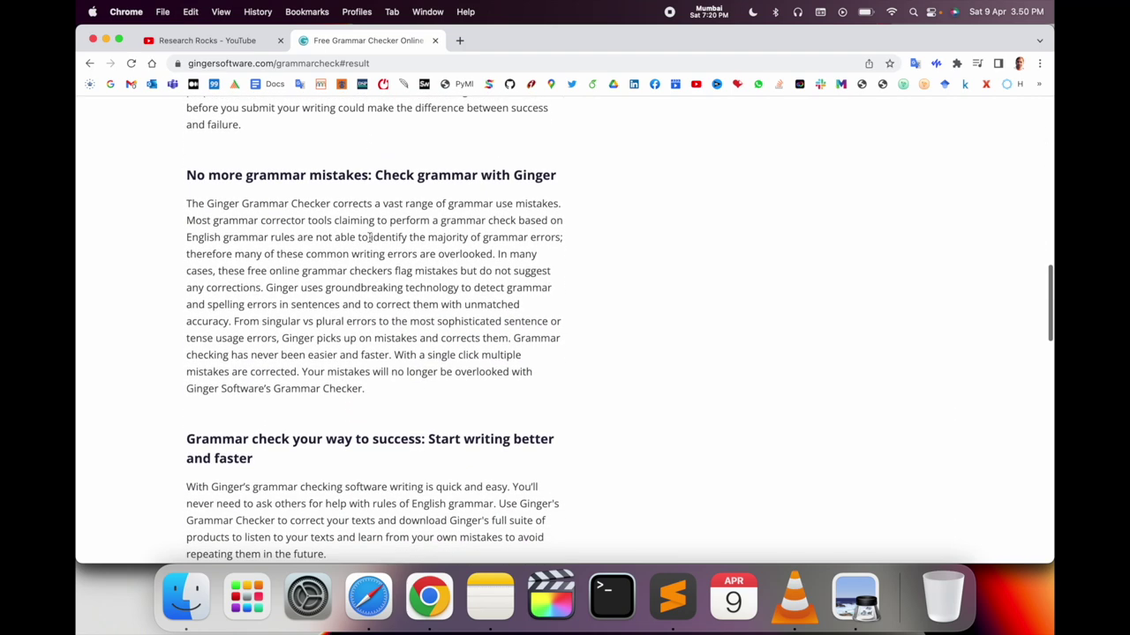
pyautogui.scroll(-9, 373, 238)
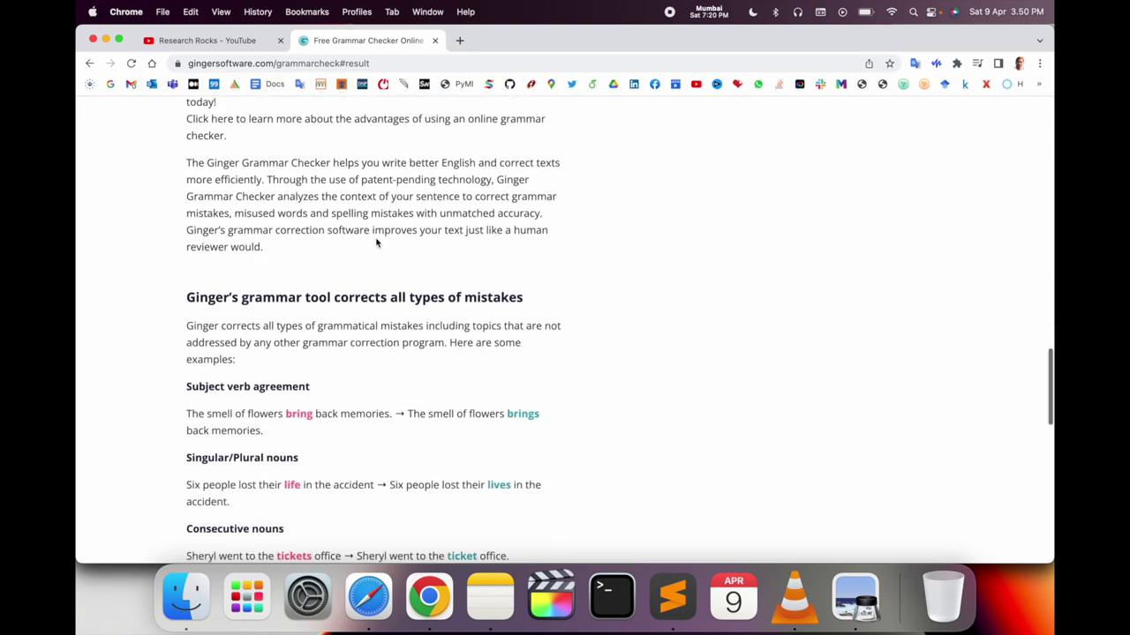
pyautogui.scroll(-18, 376, 237)
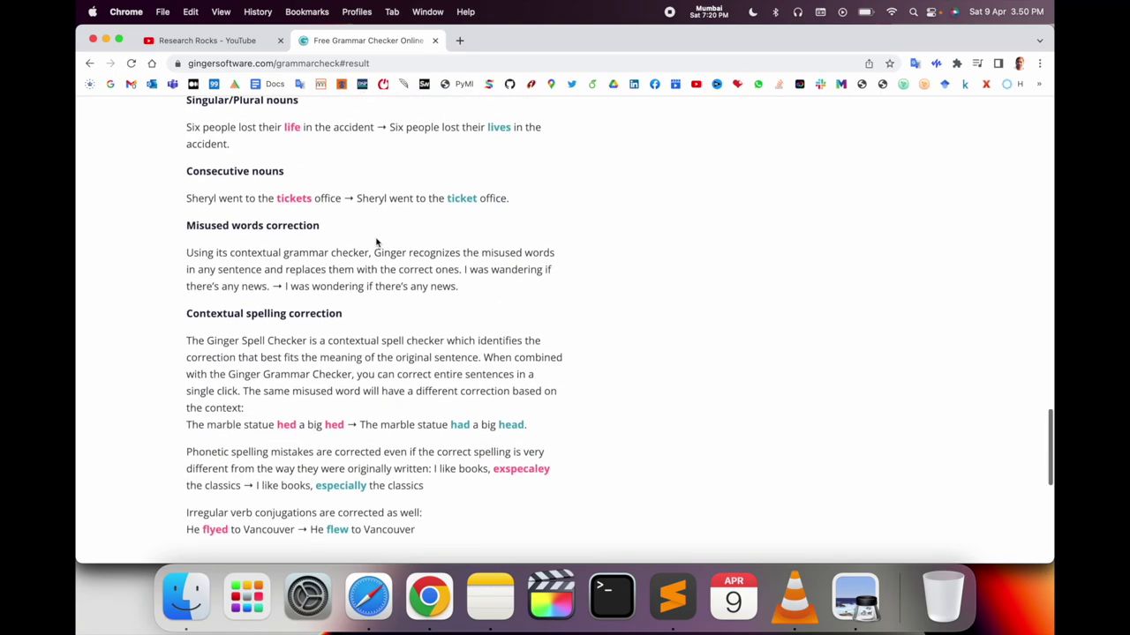
pyautogui.scroll(20, 376, 239)
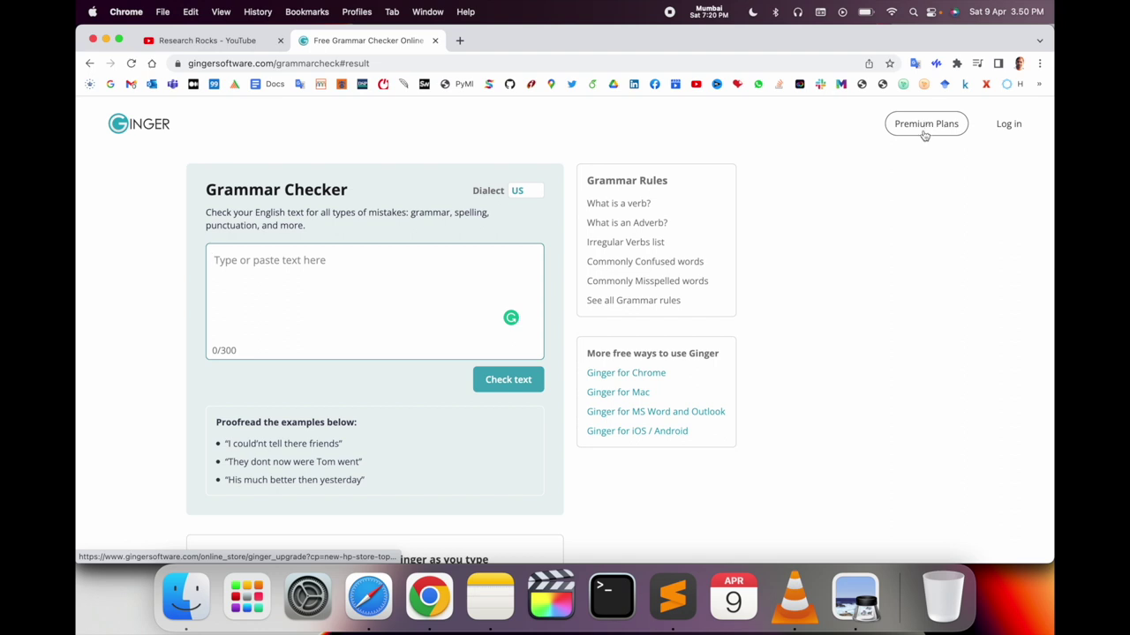
# Step: Open Ginger's Premium Plans and examine the annual, quarterly and monthly prices and the listed premium features
pyautogui.click(928, 127)
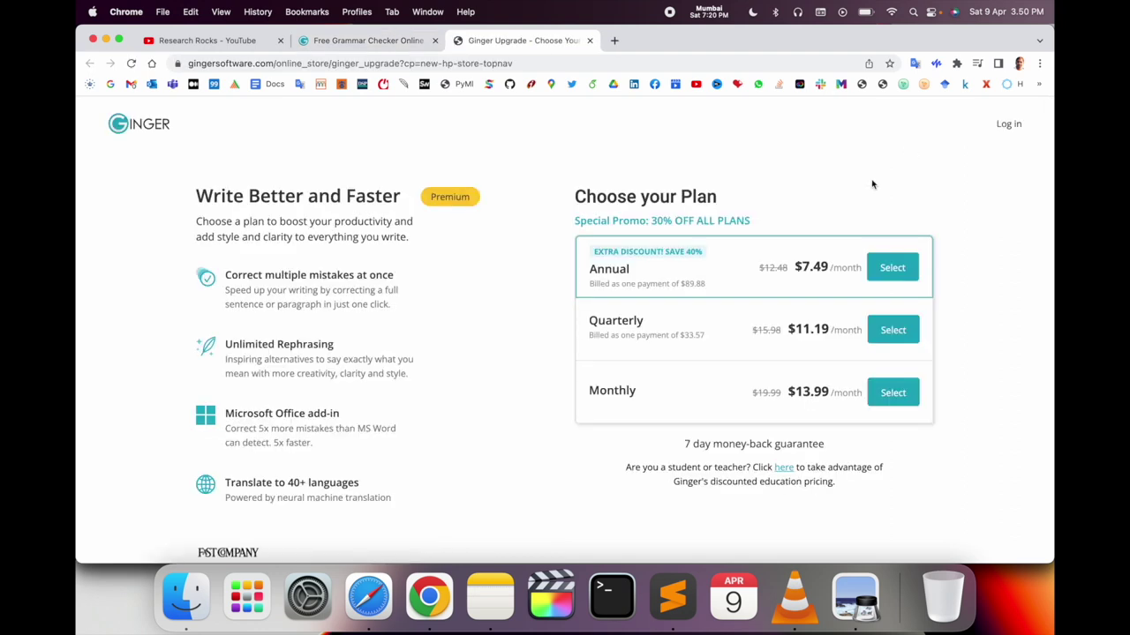
pyautogui.doubleClick(614, 270)
pyautogui.click(631, 270)
pyautogui.doubleClick(607, 272)
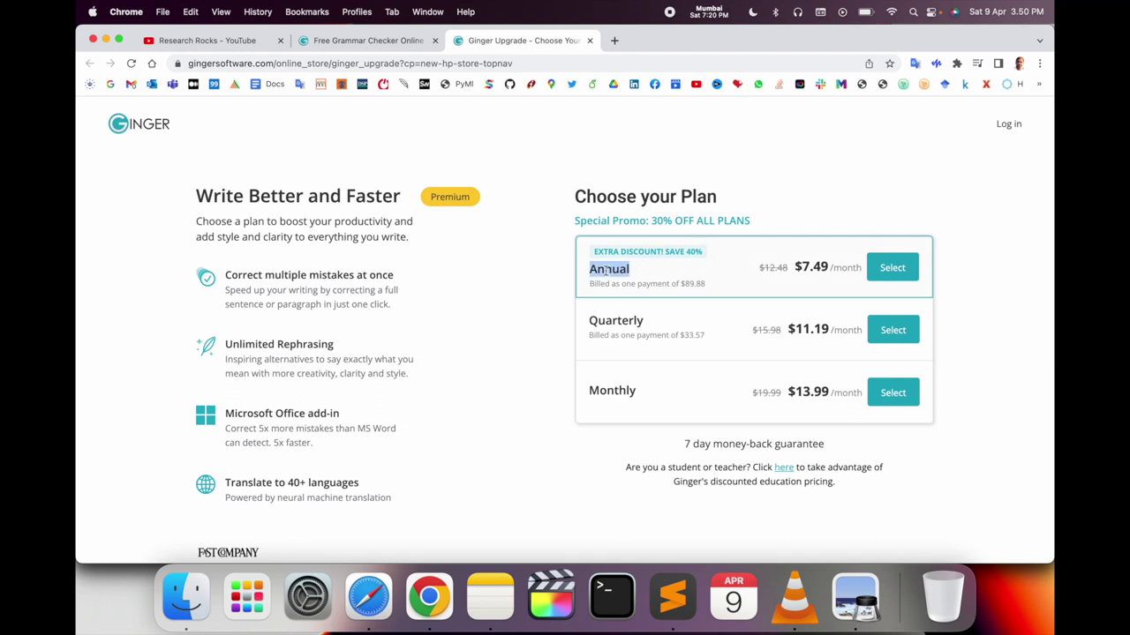
pyautogui.click(613, 405)
pyautogui.doubleClick(616, 322)
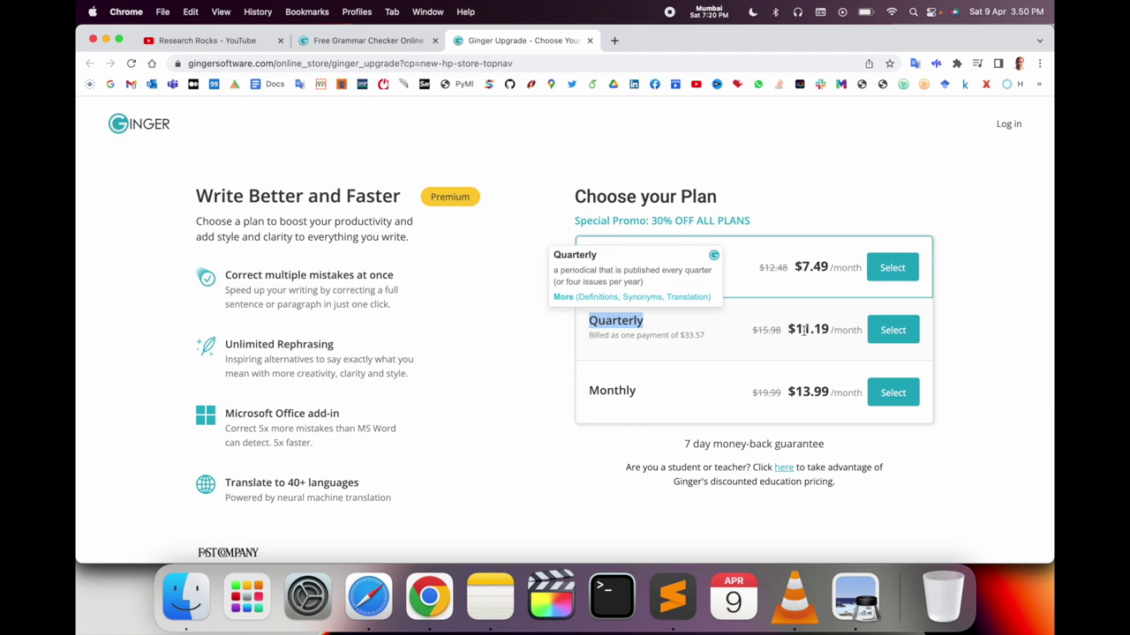
pyautogui.doubleClick(798, 388)
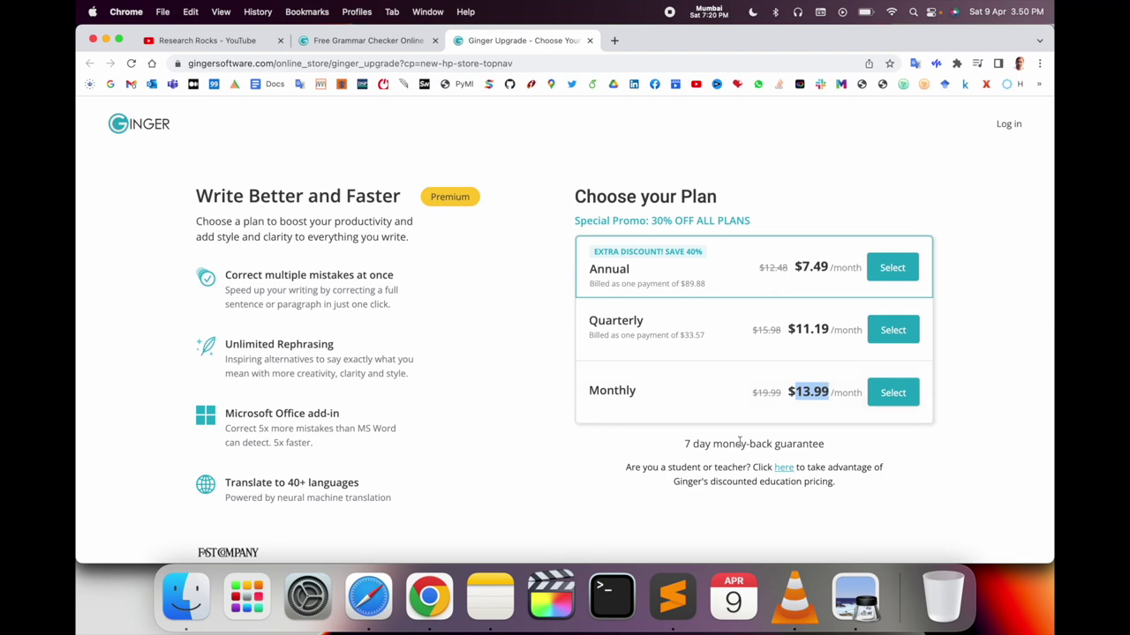
pyautogui.scroll(-3, 419, 331)
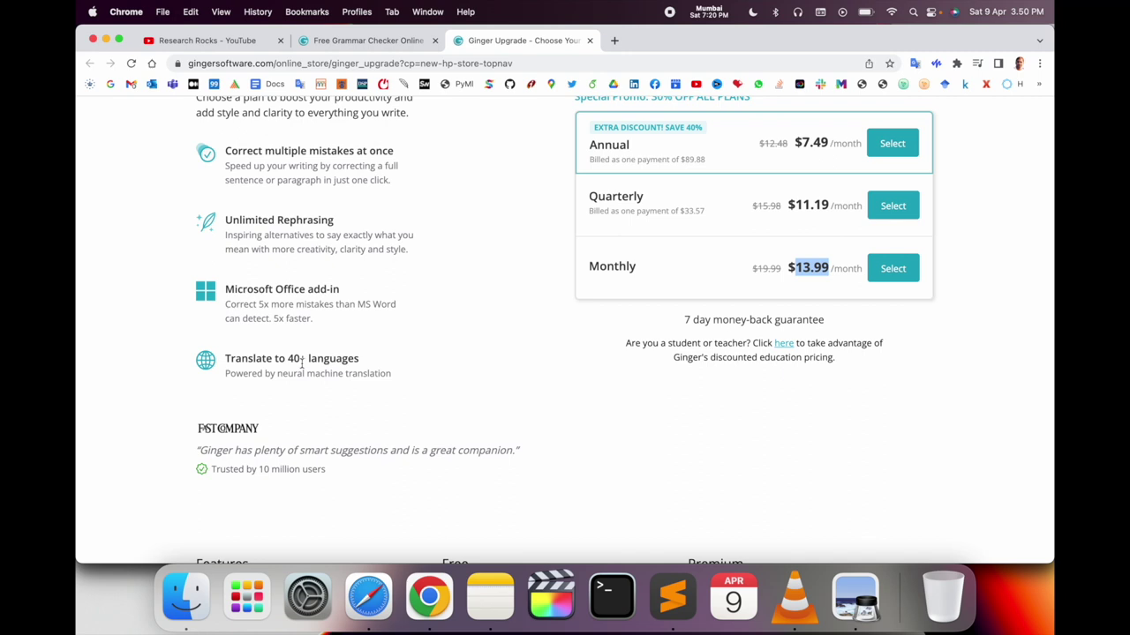
pyautogui.scroll(3, 320, 358)
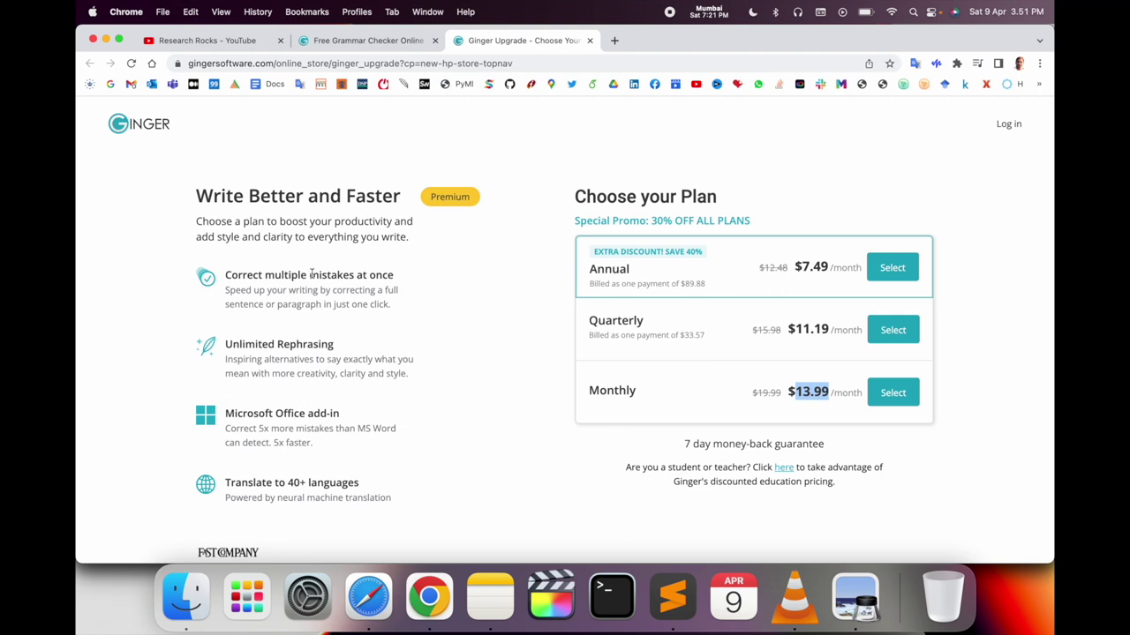
pyautogui.moveTo(410, 500); pyautogui.dragTo(231, 273)
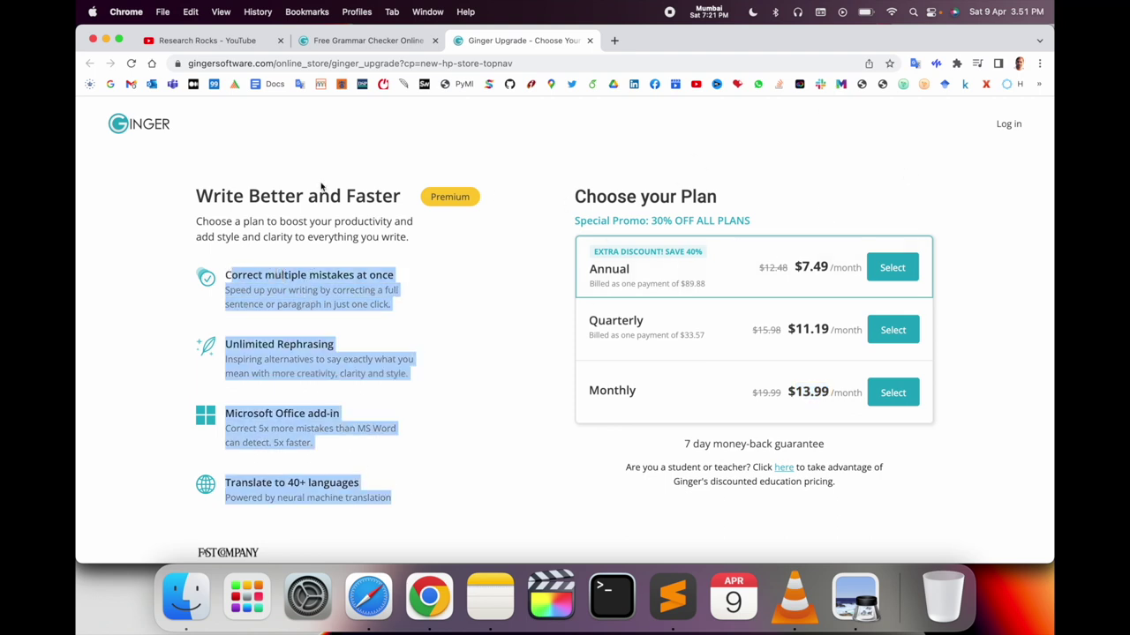
# Step: Download Ginger for Mac from the Ginger home page and return to the home page
pyautogui.click(152, 128)
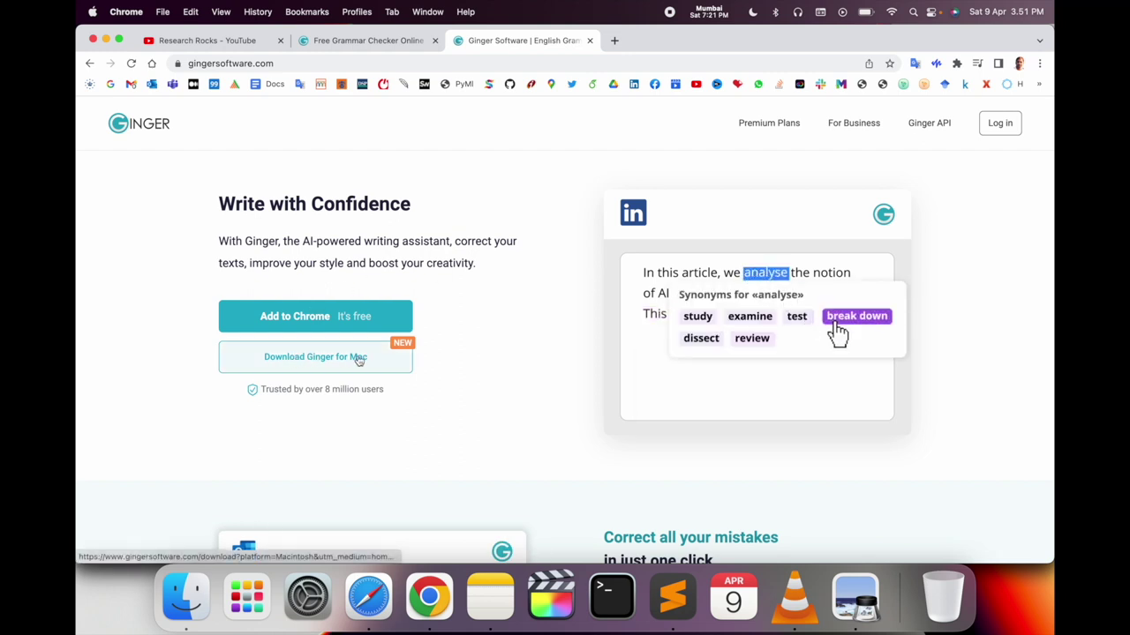
pyautogui.scroll(-3, 358, 360)
pyautogui.click(331, 274)
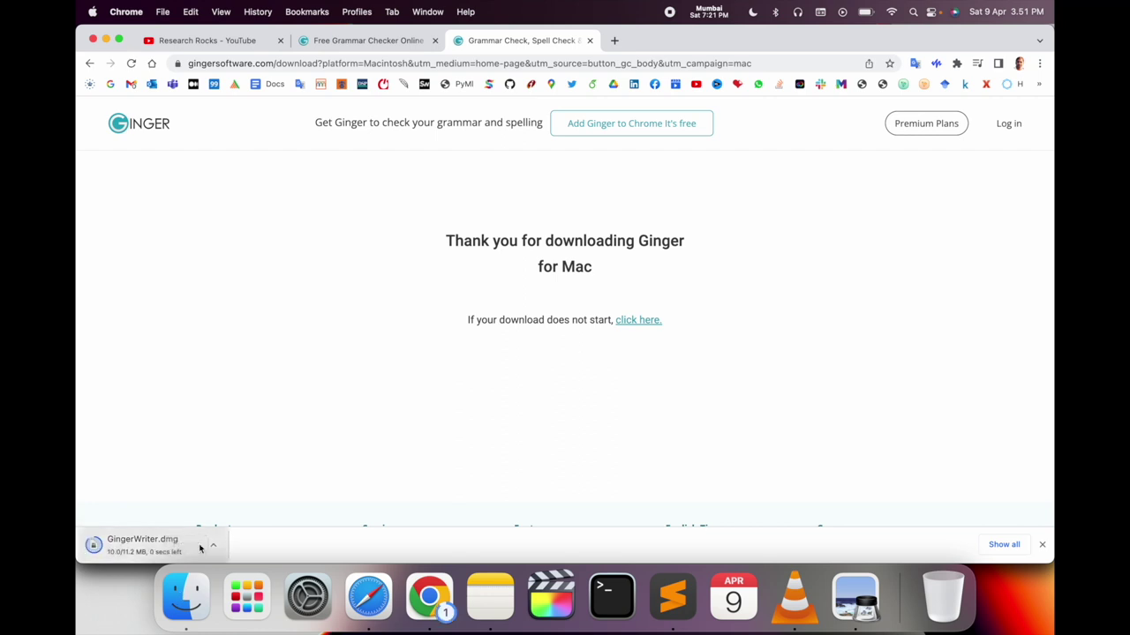
pyautogui.click(91, 63)
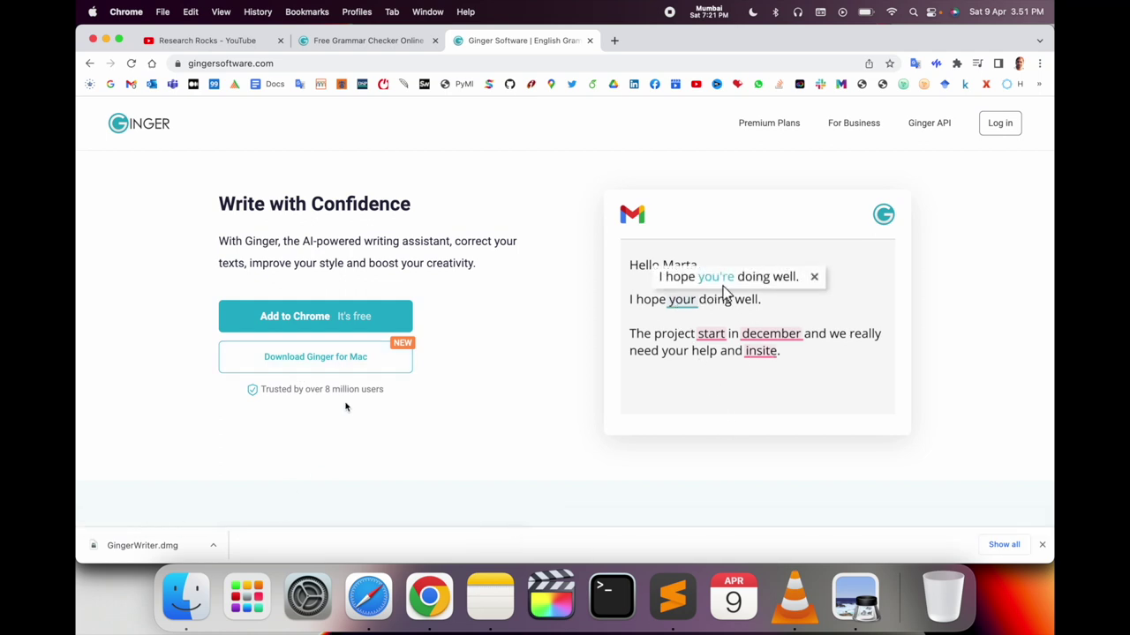
# Step: Open the downloaded GingerWriter.dmg to view its installer window, and close that window without installing
pyautogui.click(220, 540)
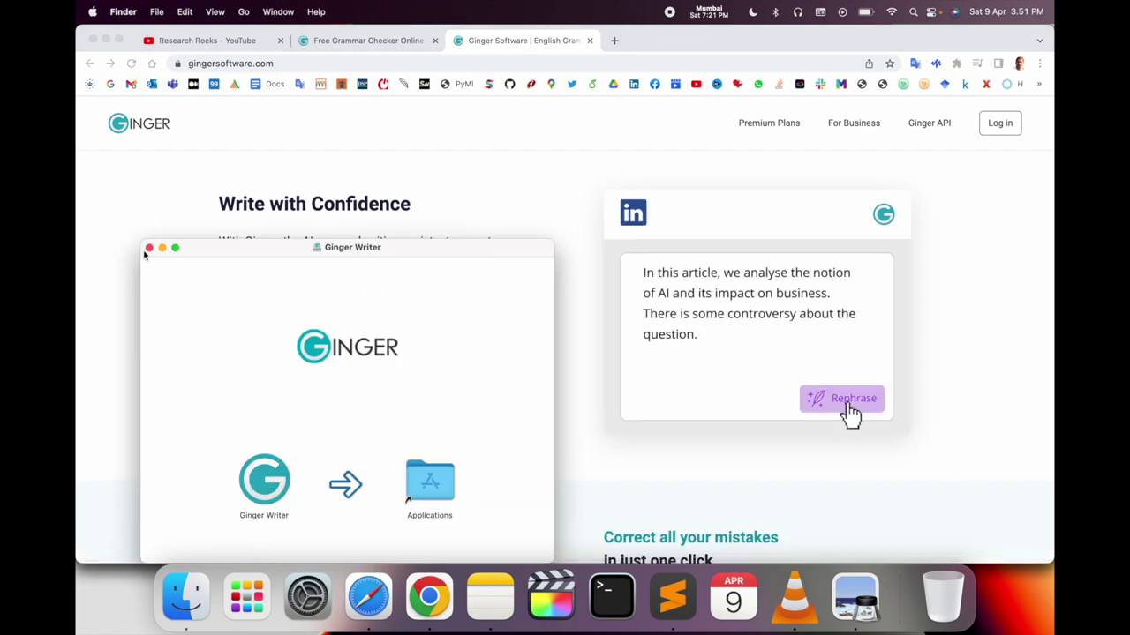
pyautogui.click(148, 248)
pyautogui.click(432, 448)
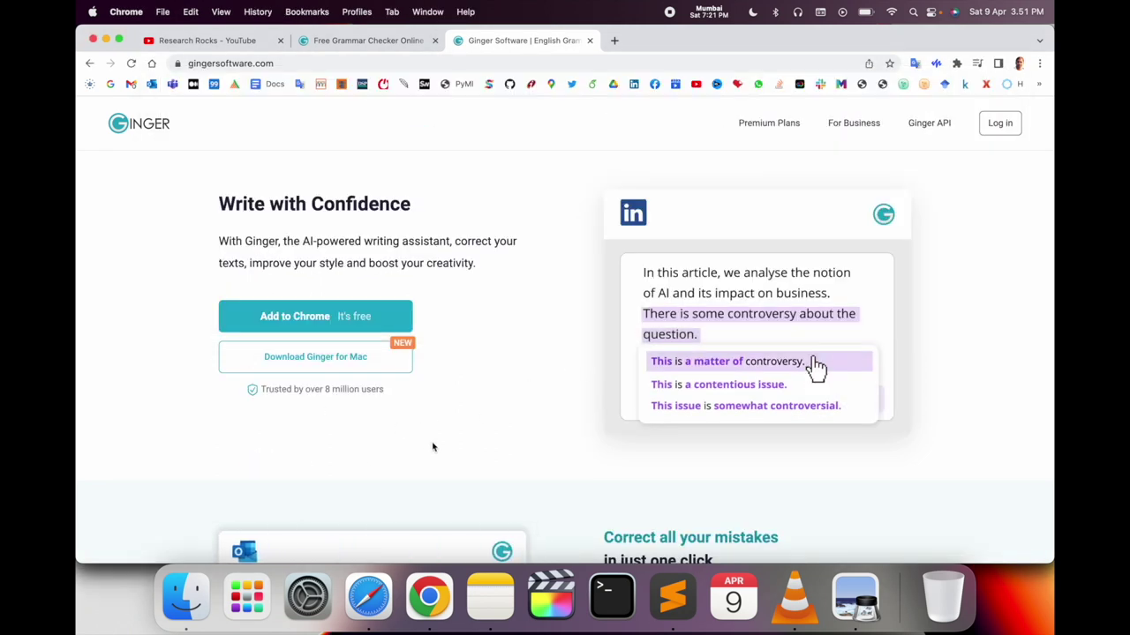
# Step: Look through the Ginger home page's sections on mistake correction, rephrasing and AI-based synonyms
pyautogui.scroll(-5, 433, 448)
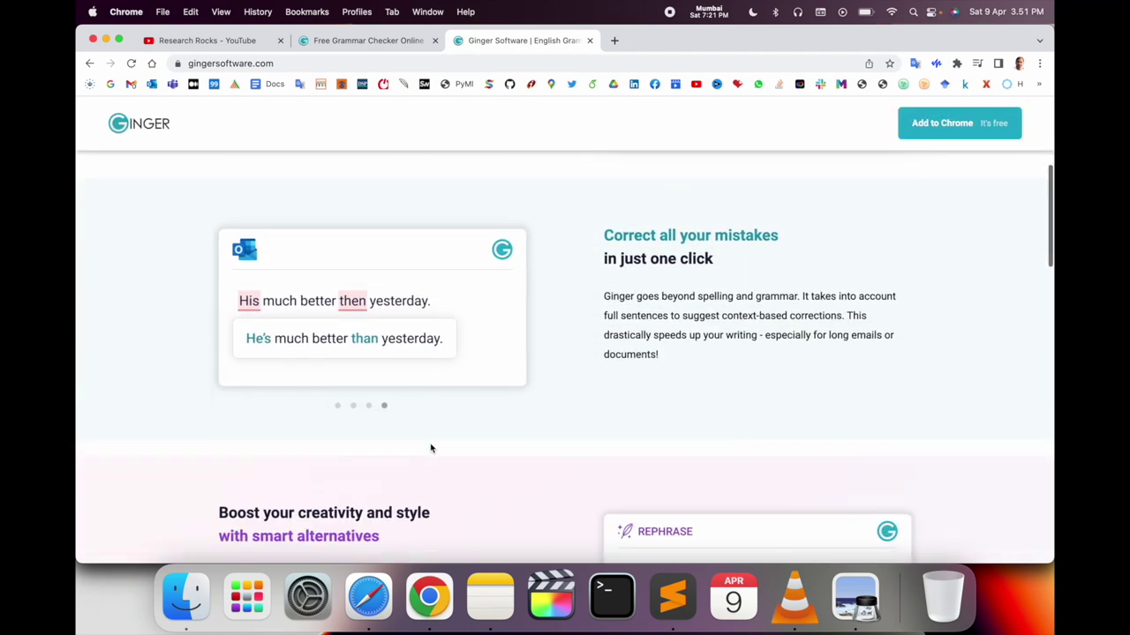
pyautogui.scroll(5, 431, 448)
pyautogui.scroll(-5, 695, 302)
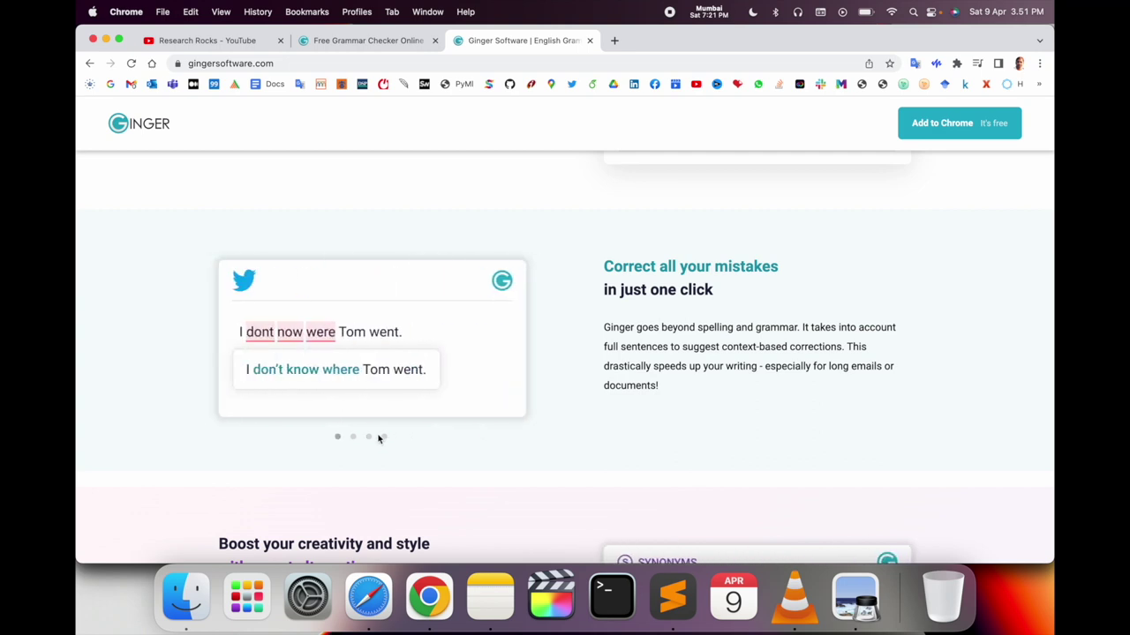
pyautogui.scroll(-4, 444, 434)
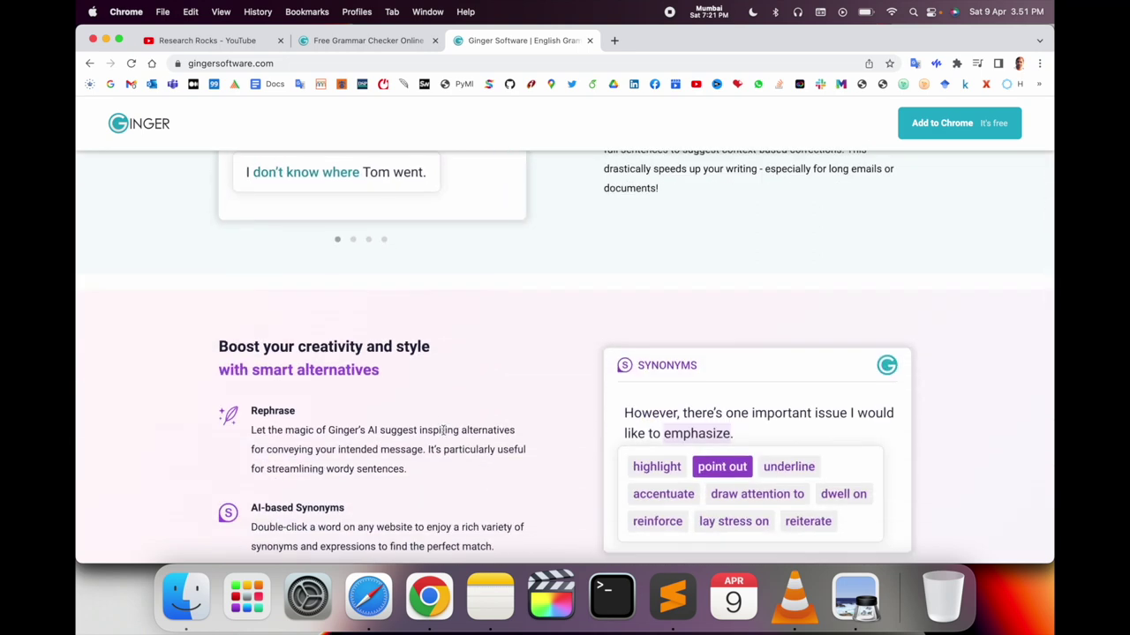
pyautogui.scroll(-4, 444, 429)
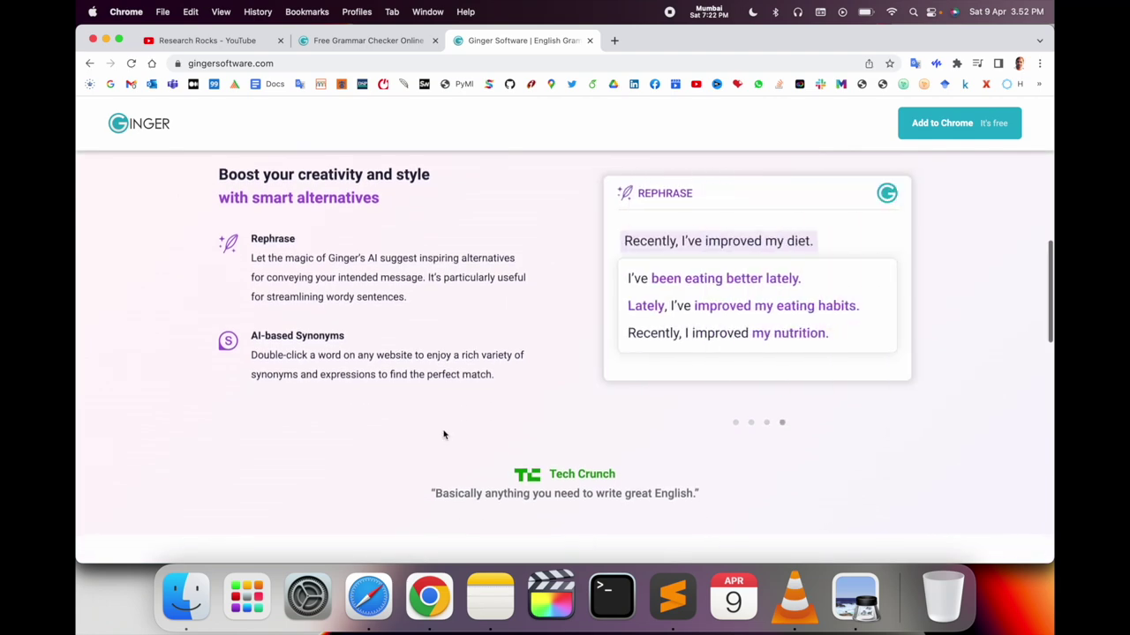